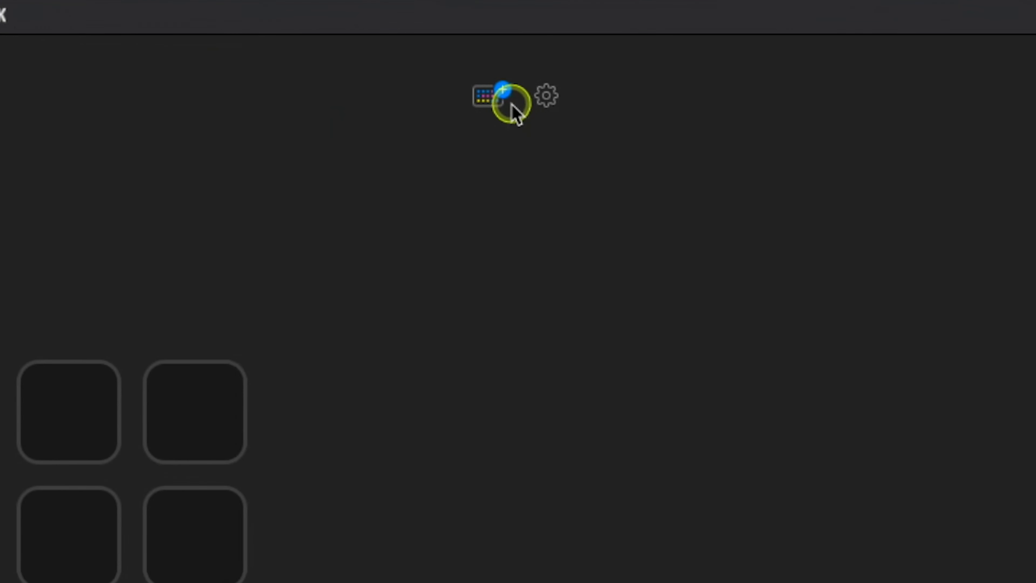
Step: Search the plugin store for 'iftt' and select the IFTTT plugin
left_click(499, 87)
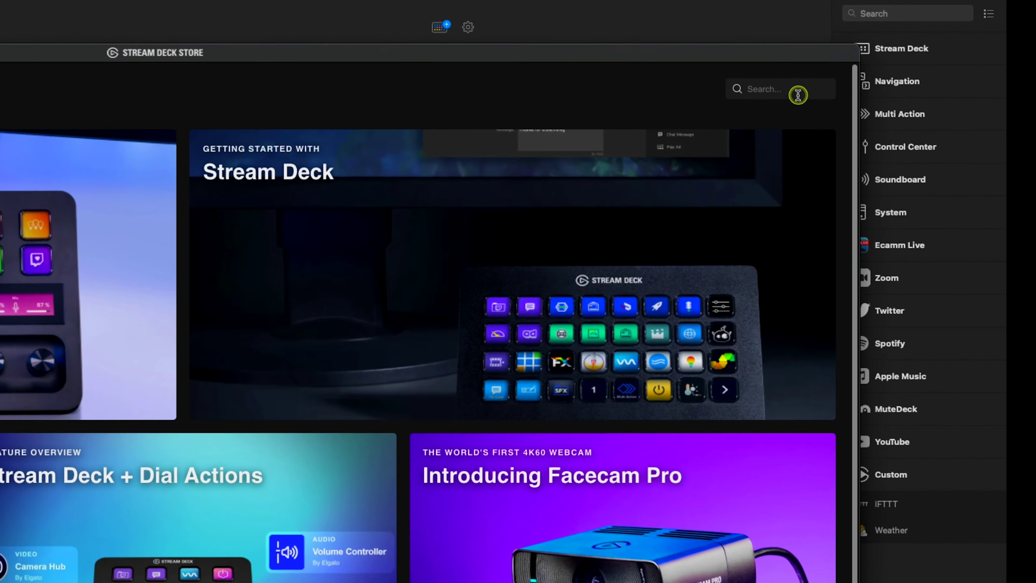
left_click(798, 93)
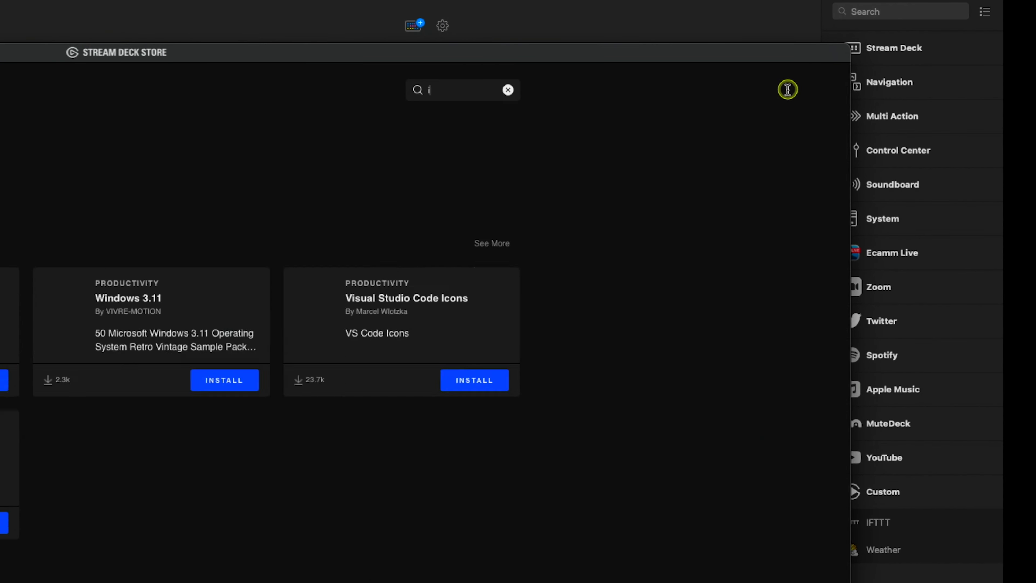
type("iftt")
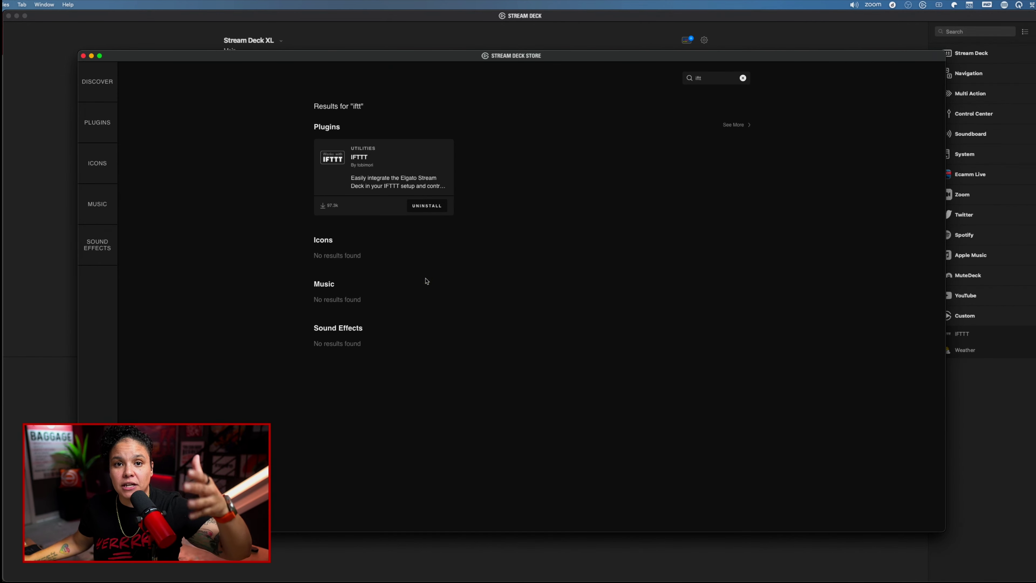
left_click(141, 86)
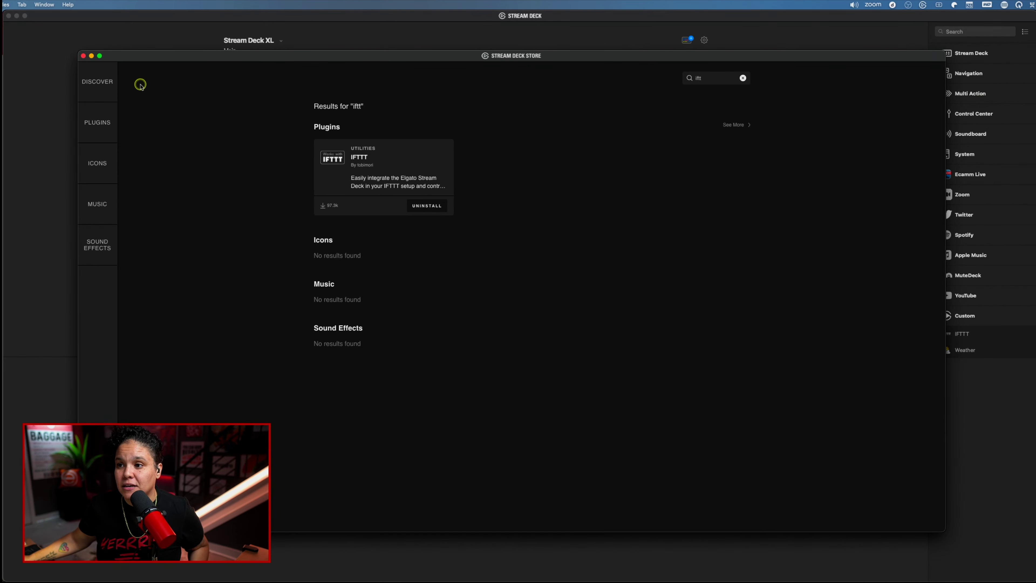
left_click(83, 56)
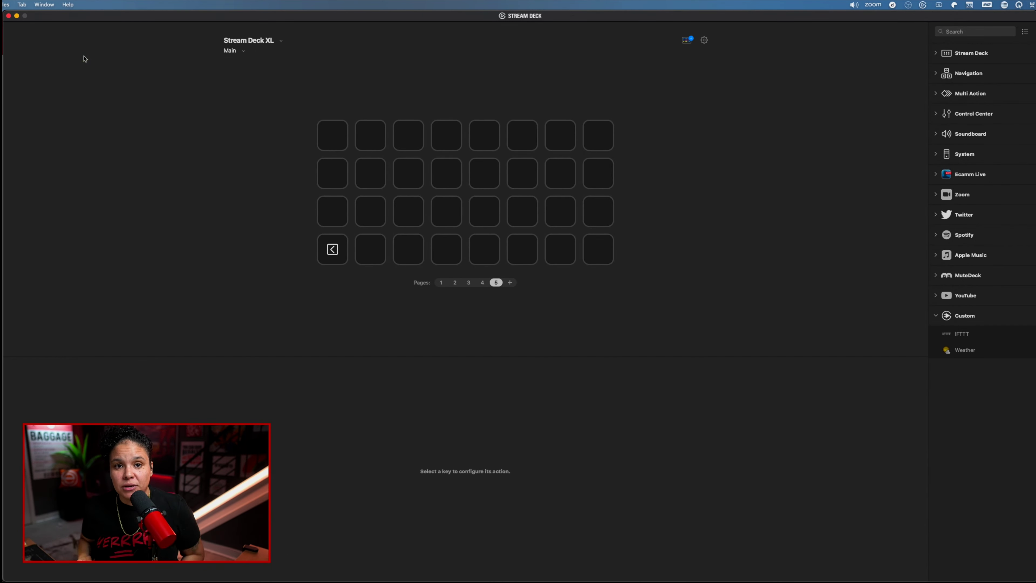
Step: Place the IFTTT action from the Custom category onto the first key of page 5
left_click(350, 317)
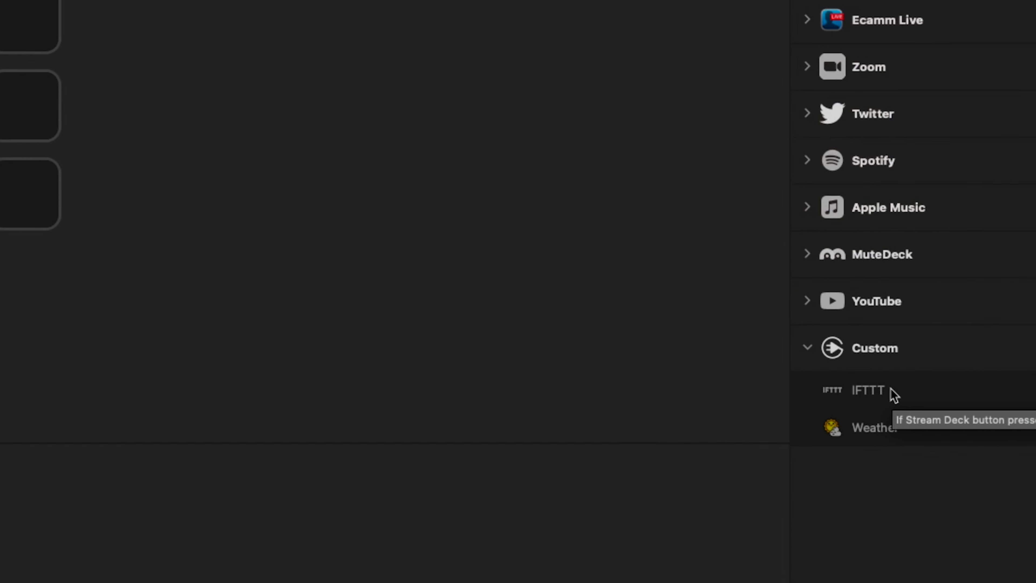
left_click(894, 395)
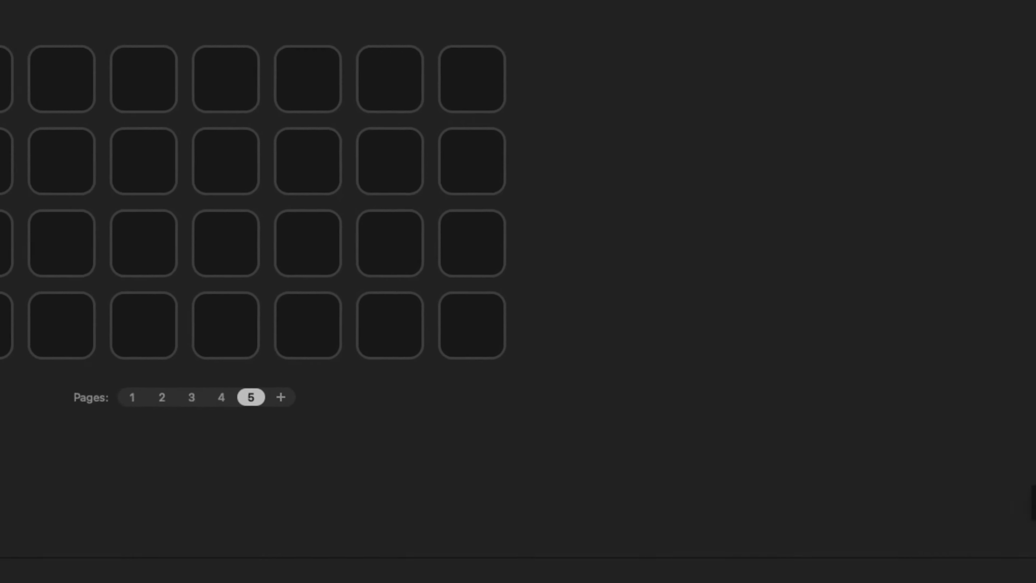
left_click_drag(1035, 503, 0, 85)
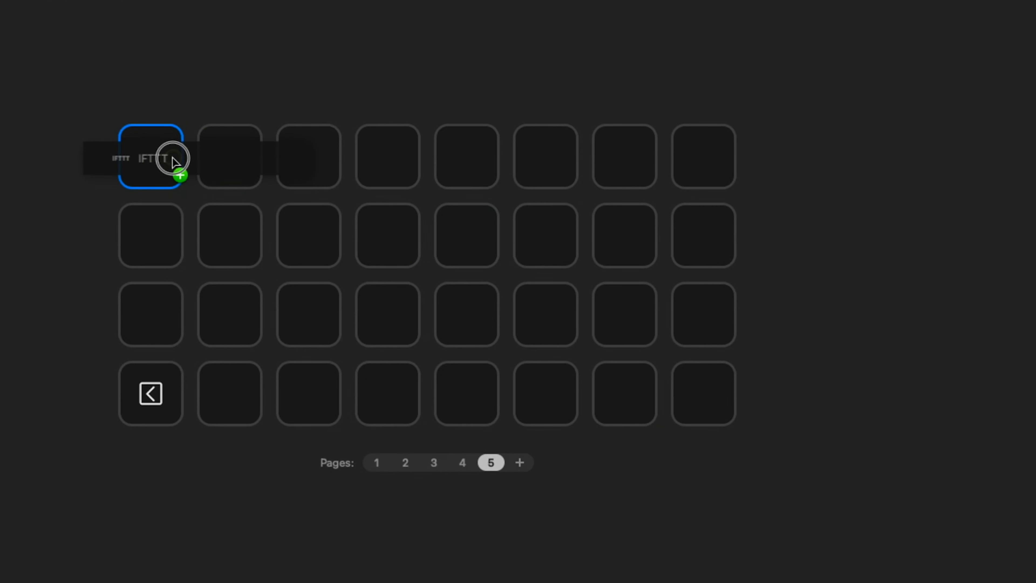
left_click_drag(172, 160, 174, 161)
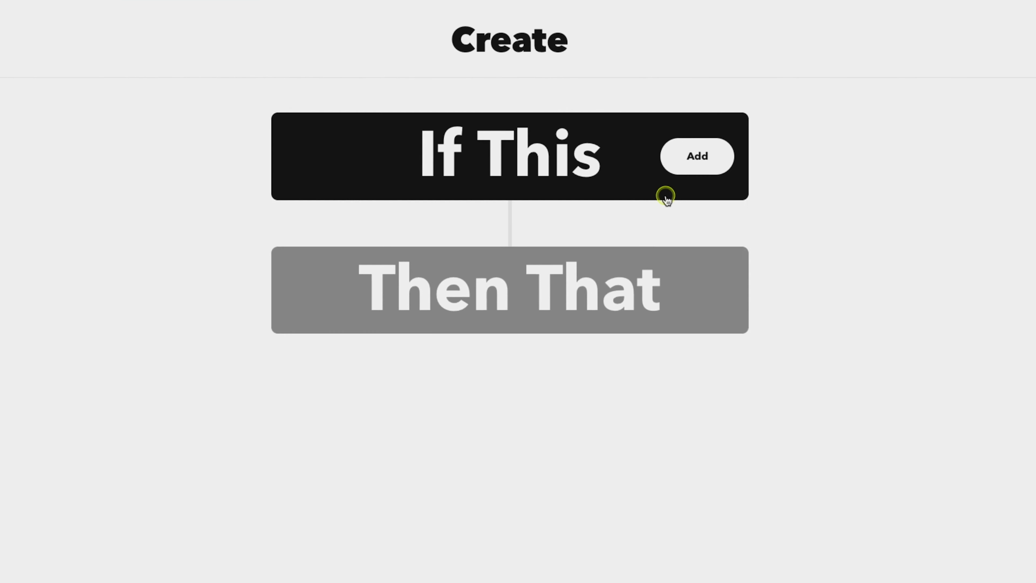
Step: Add a Webhooks 'Receive a web request' trigger to the new applet
left_click(712, 171)
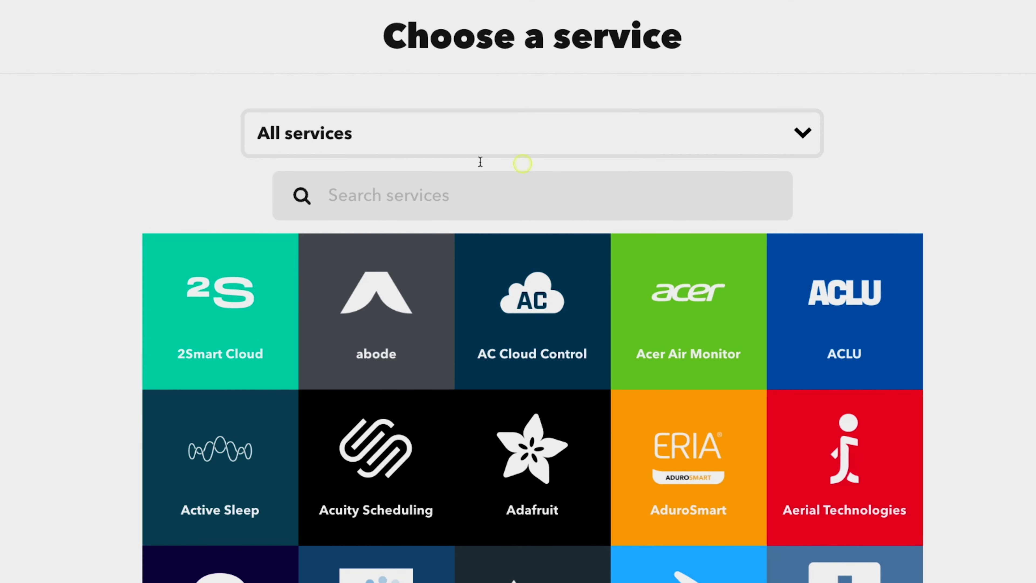
left_click(444, 195)
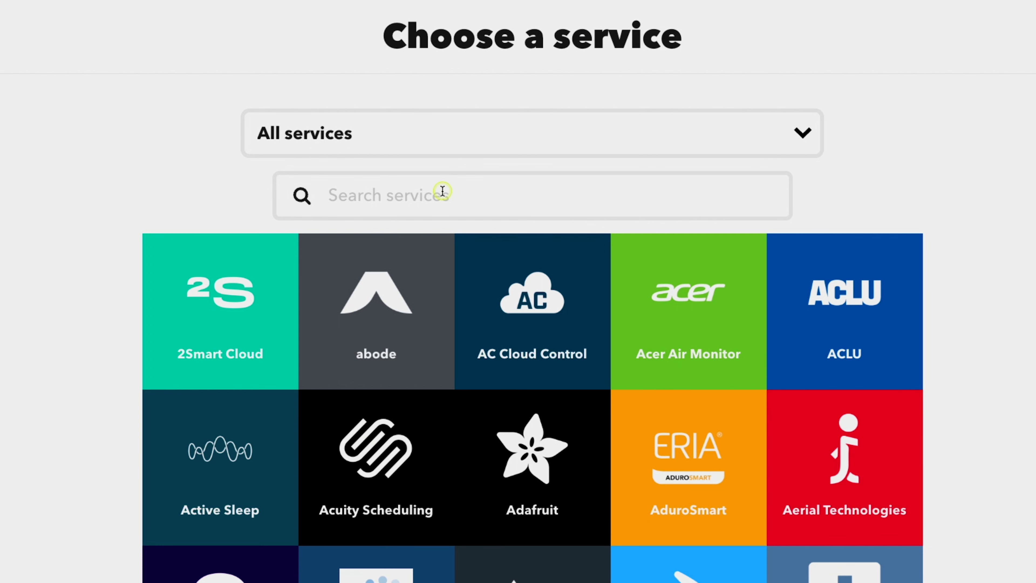
type("web")
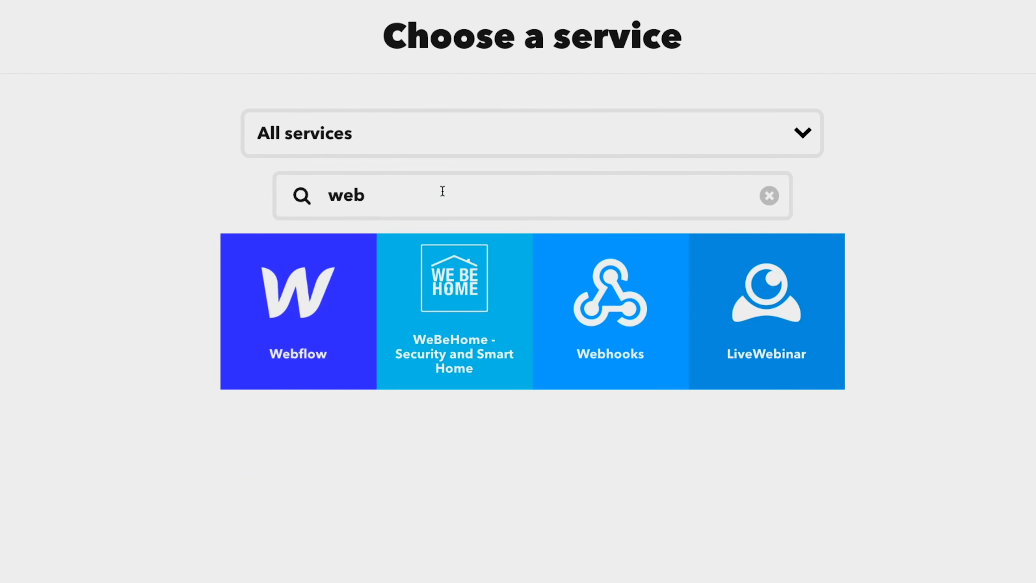
type("ho")
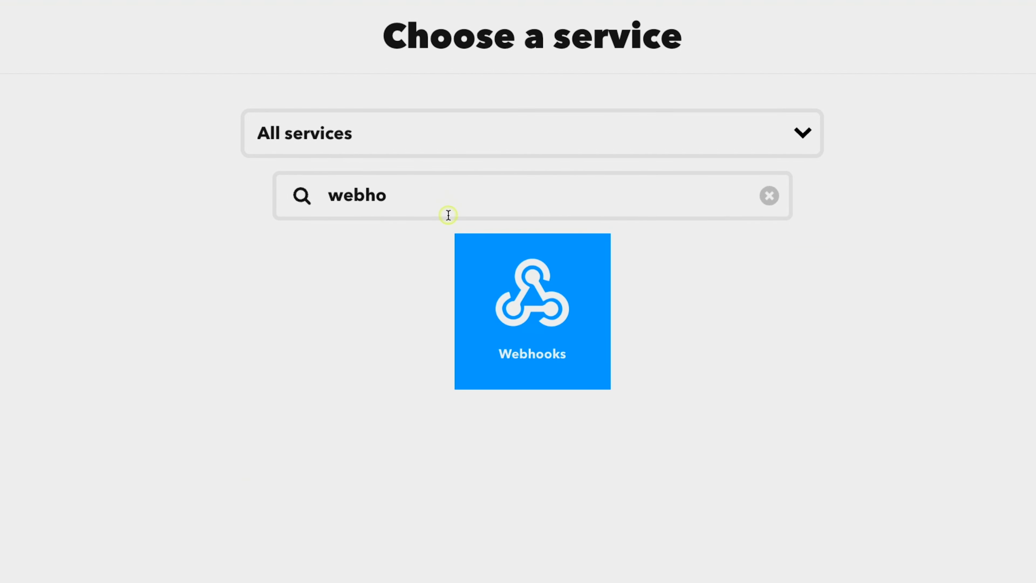
left_click(513, 338)
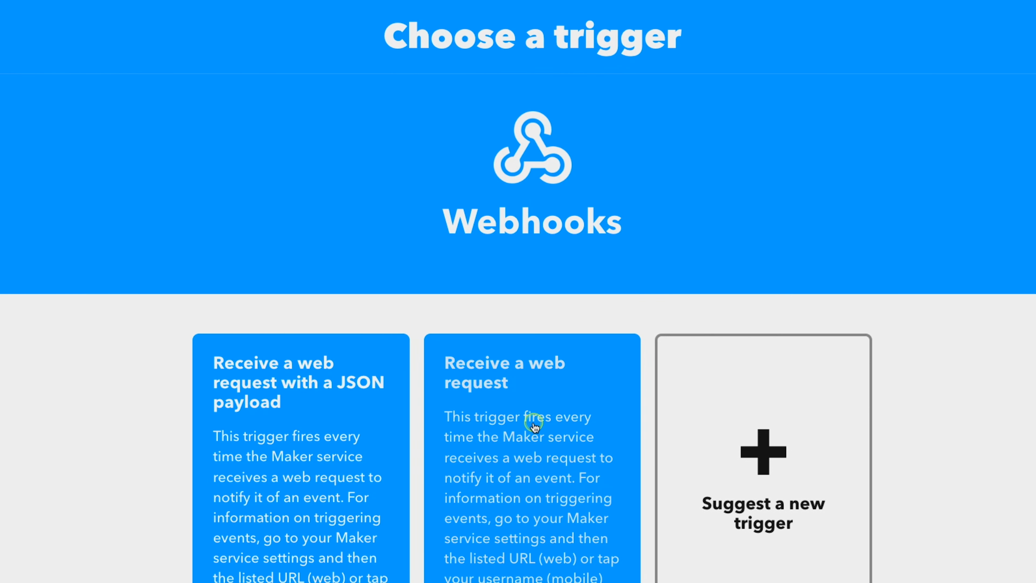
left_click(528, 398)
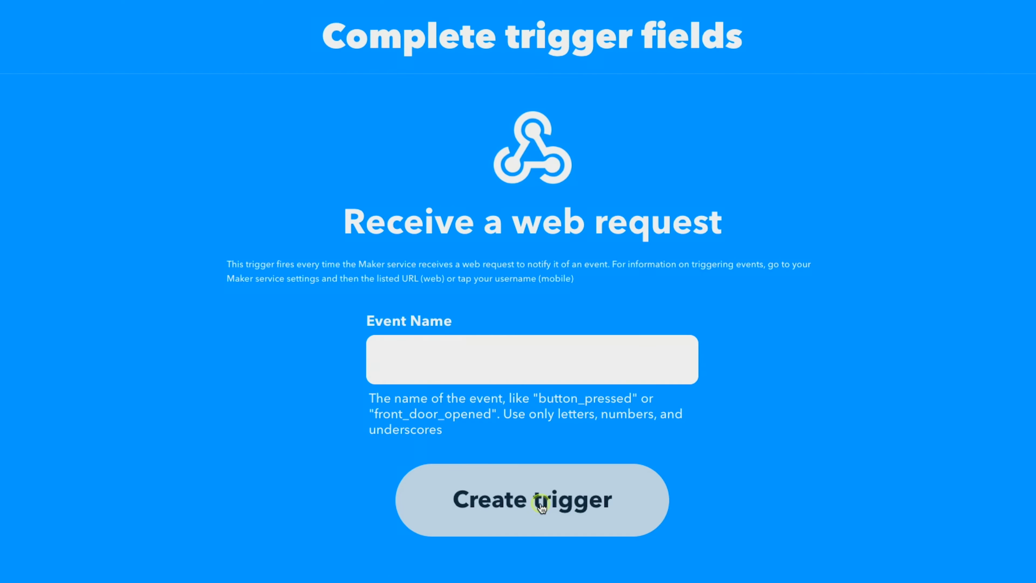
Step: Enter StudioHeater_On as the trigger's Event Name
left_click(455, 379)
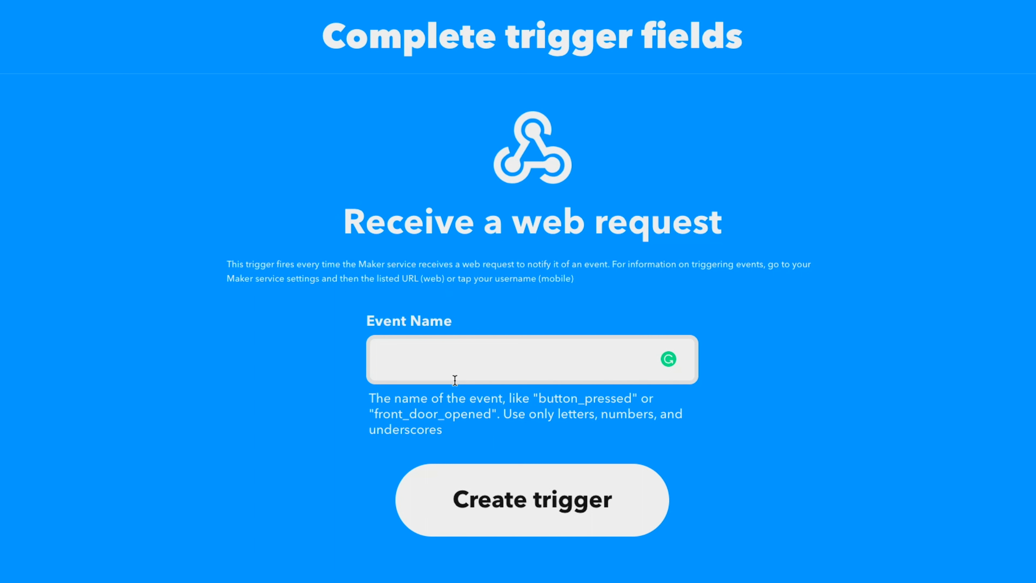
left_click(455, 379)
type("StudioHeater_")
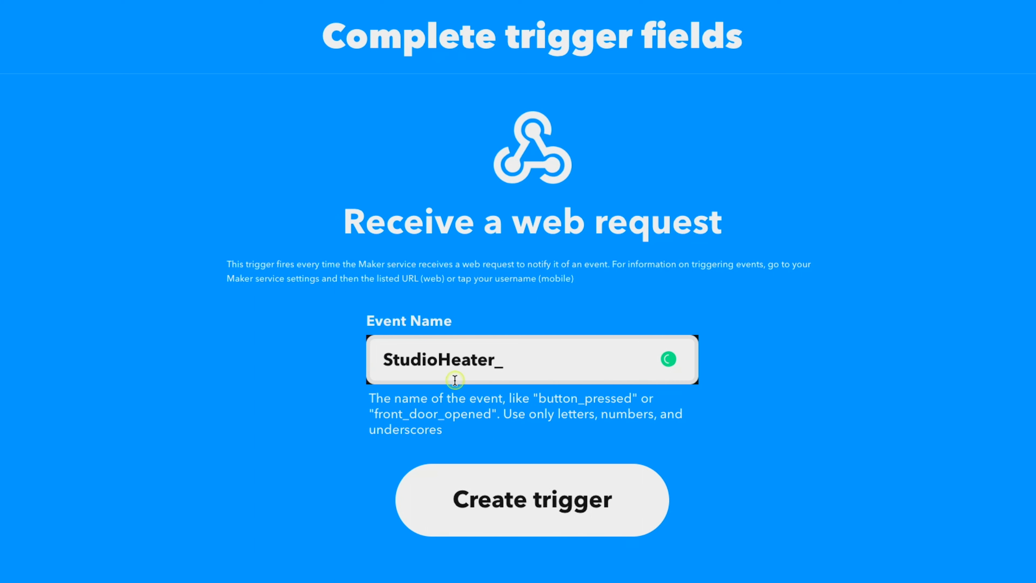
type("On")
Step: Copy StudioHeater_On from IFTTT into the Stream Deck IFTTT key's Event Name field
double_click(456, 359)
key("super+c")
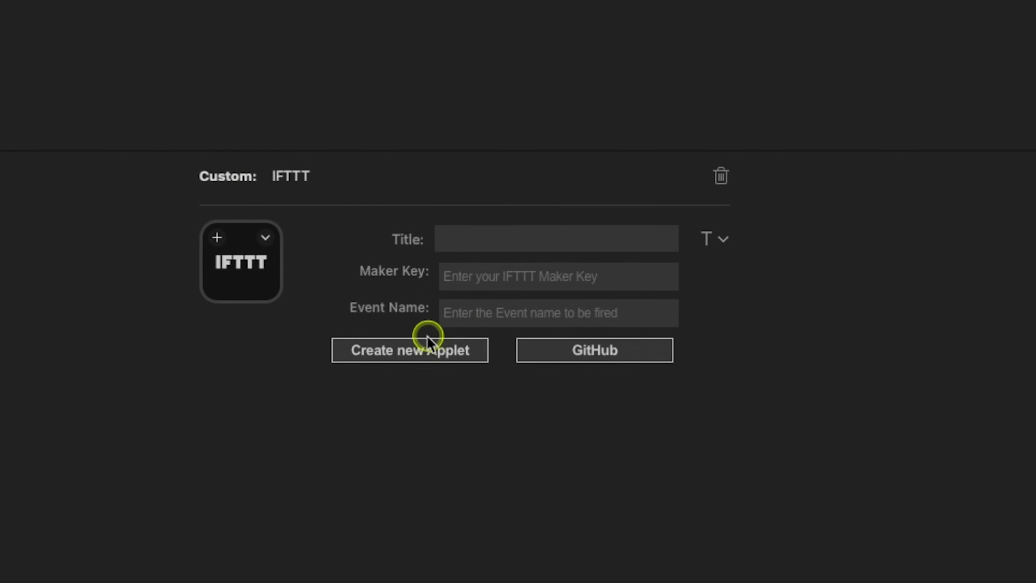
left_click(495, 311)
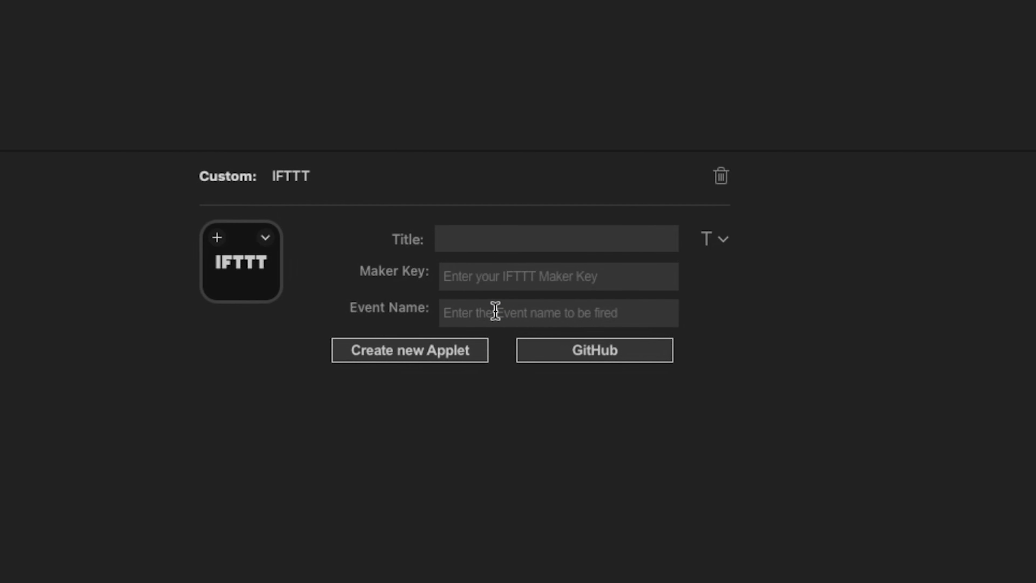
key("super+v")
left_click(495, 311)
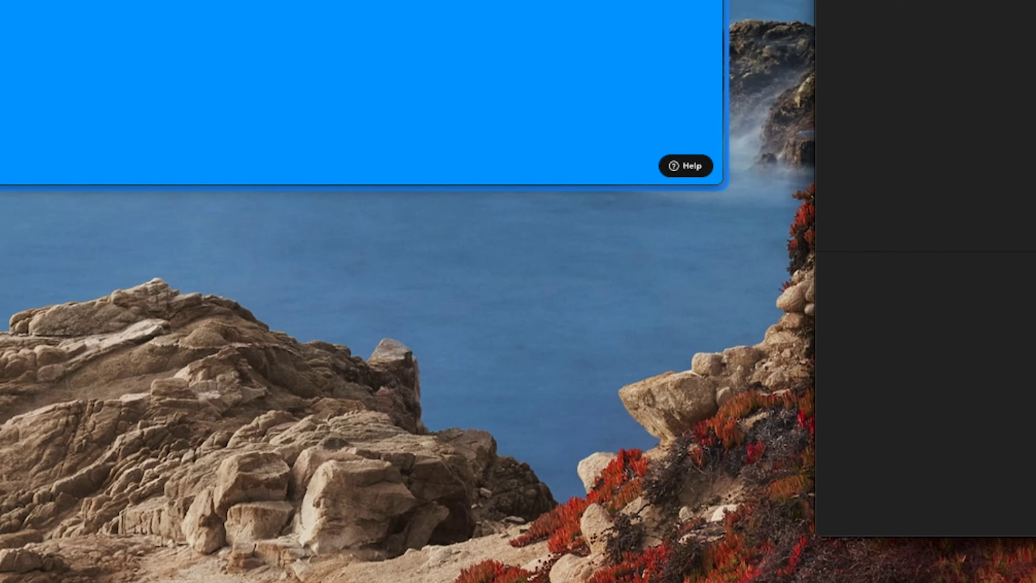
left_click(508, 127)
Step: Create the StudioHeater_On trigger and browse services to find TP-Link Kasa for the action
left_click(539, 477)
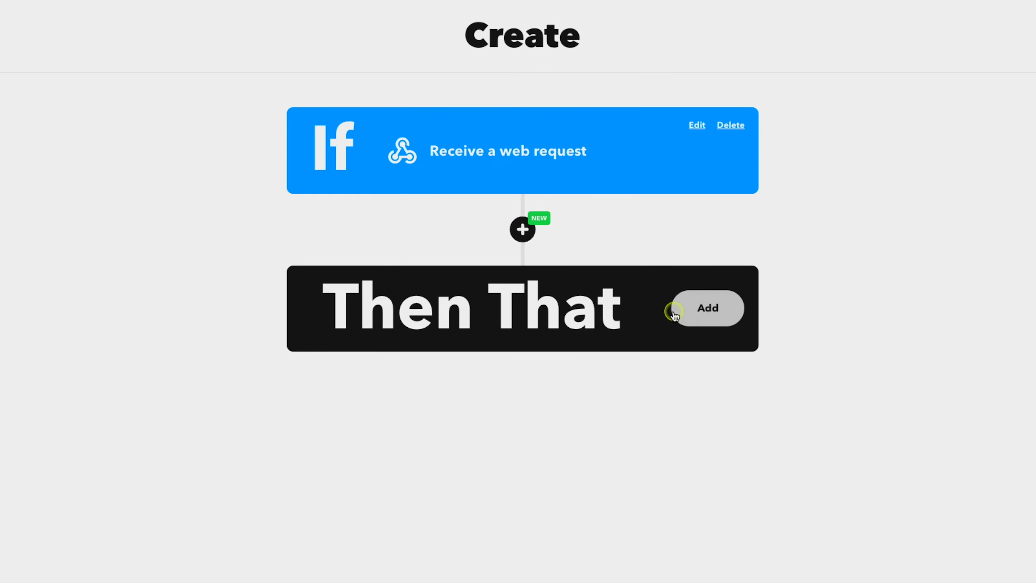
left_click(697, 317)
left_click(696, 316)
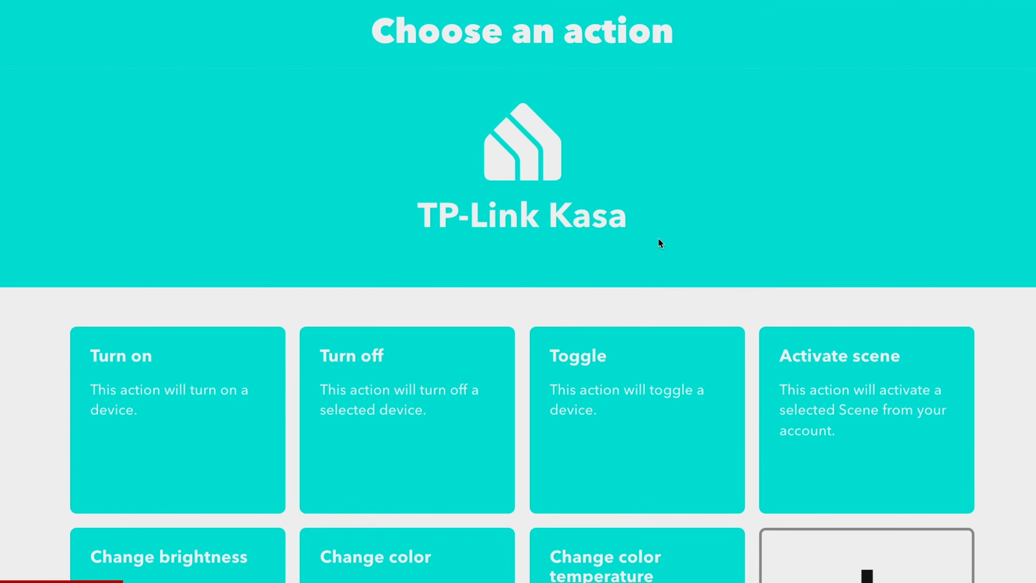
scroll(248, 402, "down", 5)
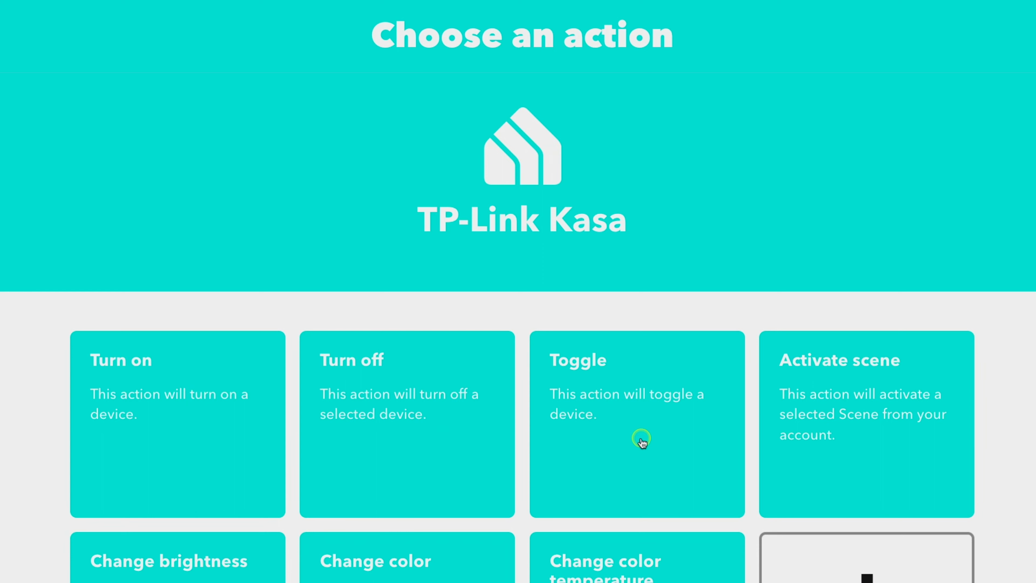
Step: Choose the TP-Link Kasa Toggle action for the applet
left_click(641, 441)
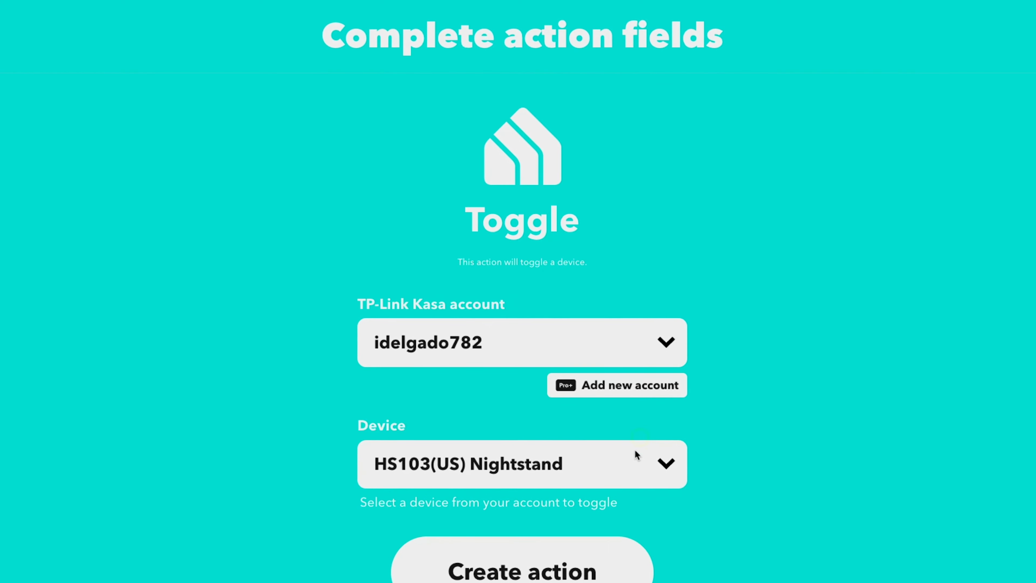
Step: Select EP10(US) Studio Heater as the Toggle device and create the action
left_click(612, 478)
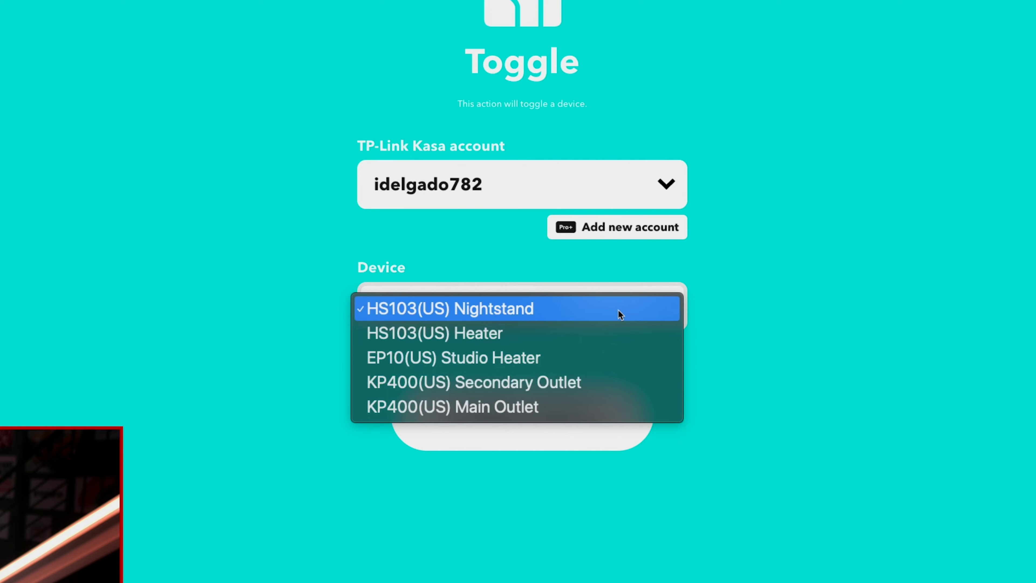
left_click(599, 352)
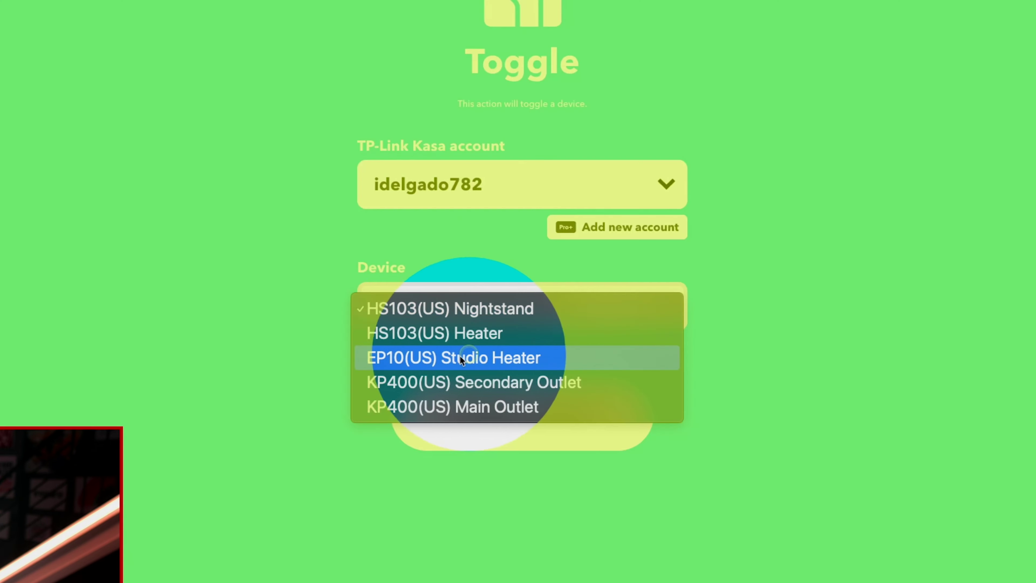
left_click(499, 363)
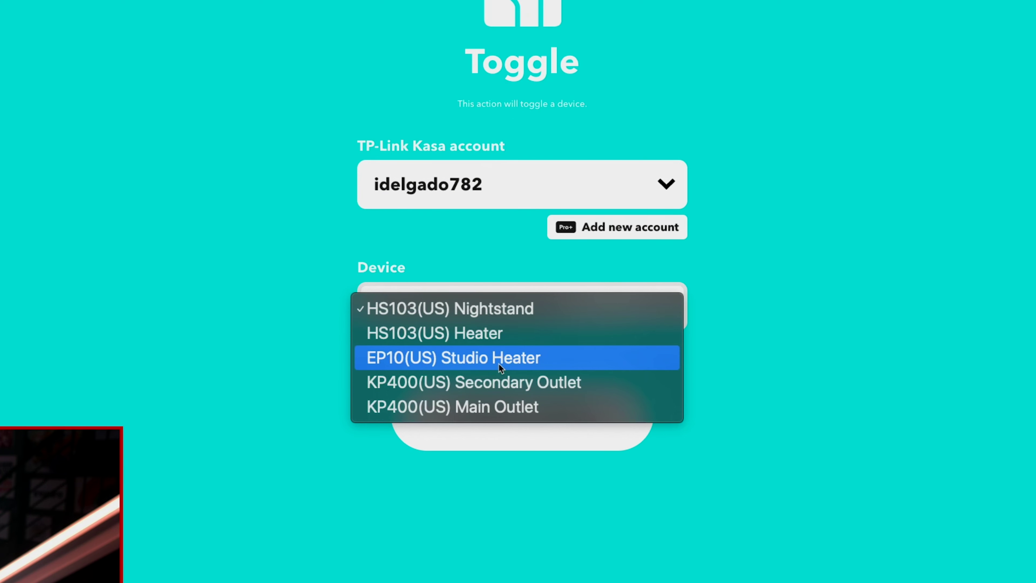
left_click(447, 354)
left_click(550, 410)
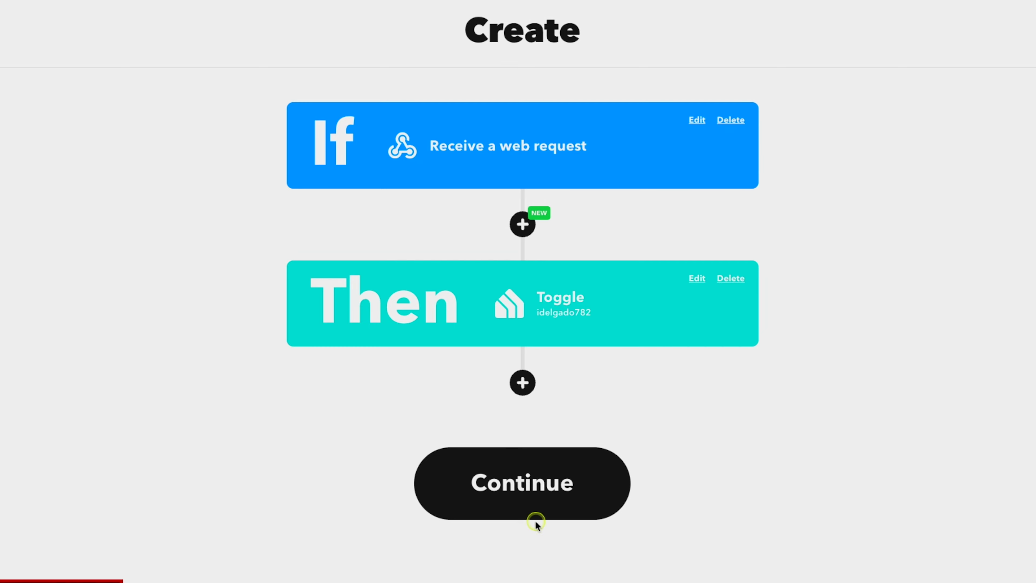
Step: Continue from the If/Then builder to the Review and finish page
left_click(530, 510)
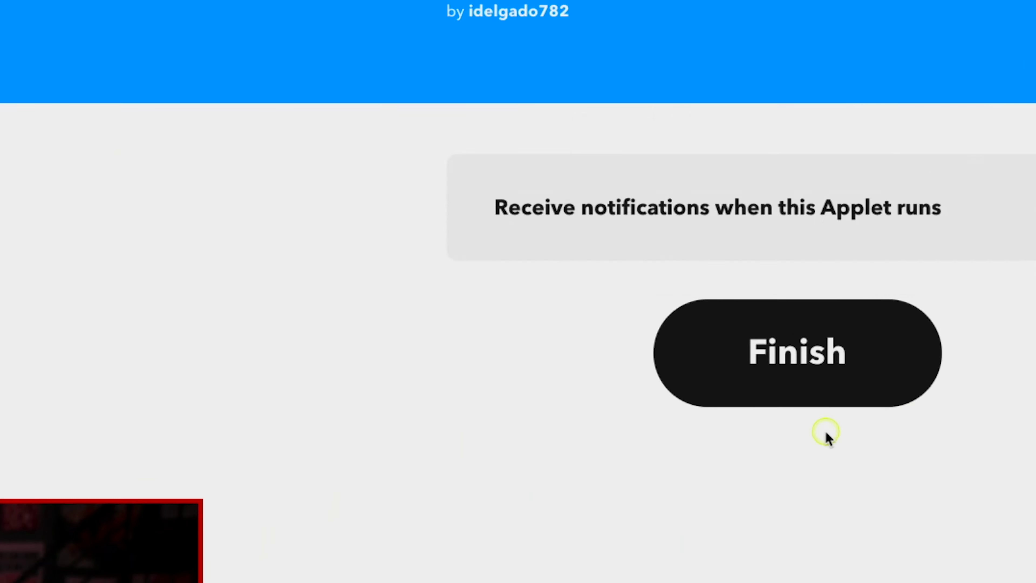
Step: Finish the applet that toggles EP10(US) Studio Heater on the StudioHeater_On event
left_click(831, 373)
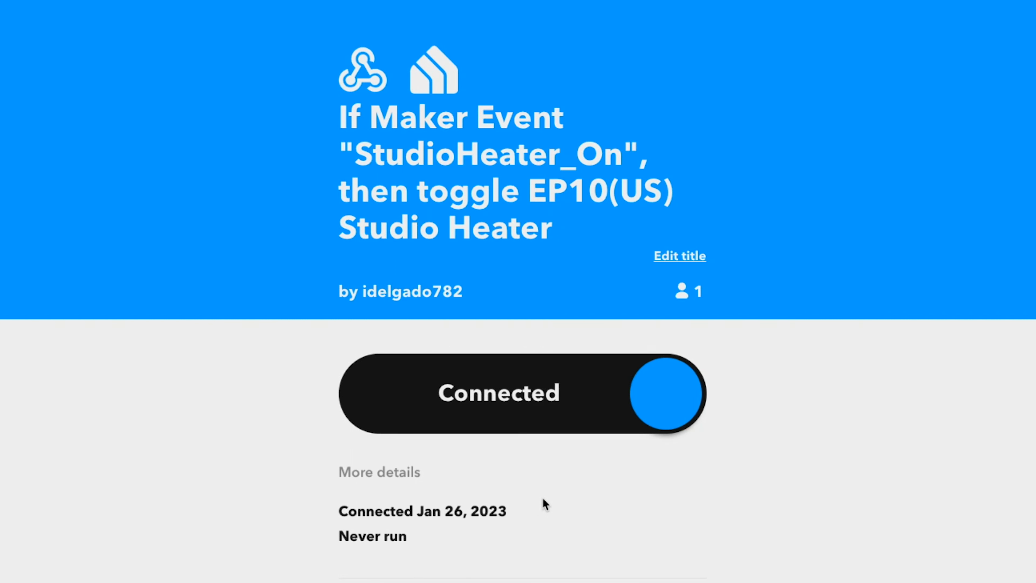
Step: Go to My services from the account menu and locate Webhooks in the list
left_click(983, 51)
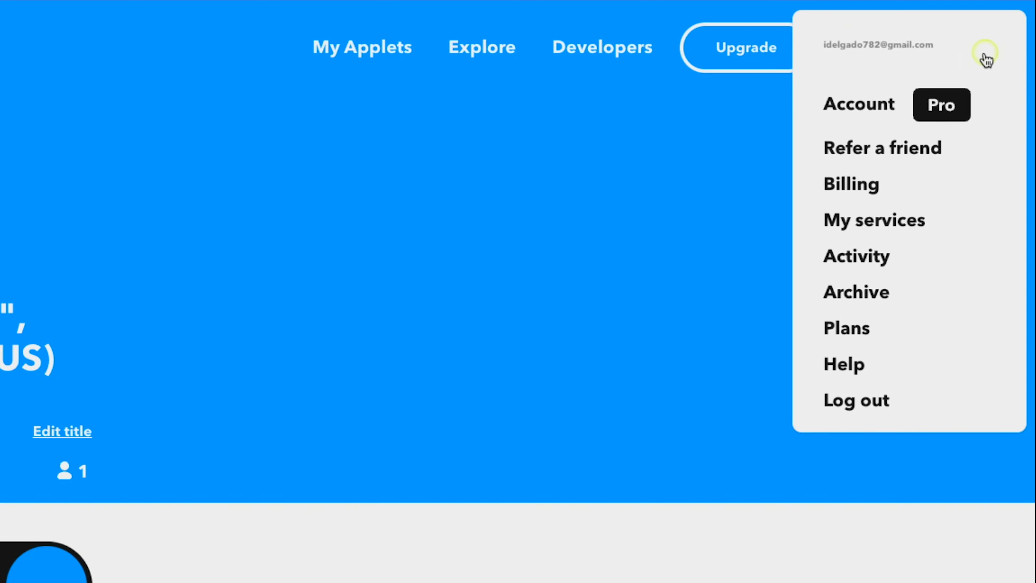
left_click(883, 217)
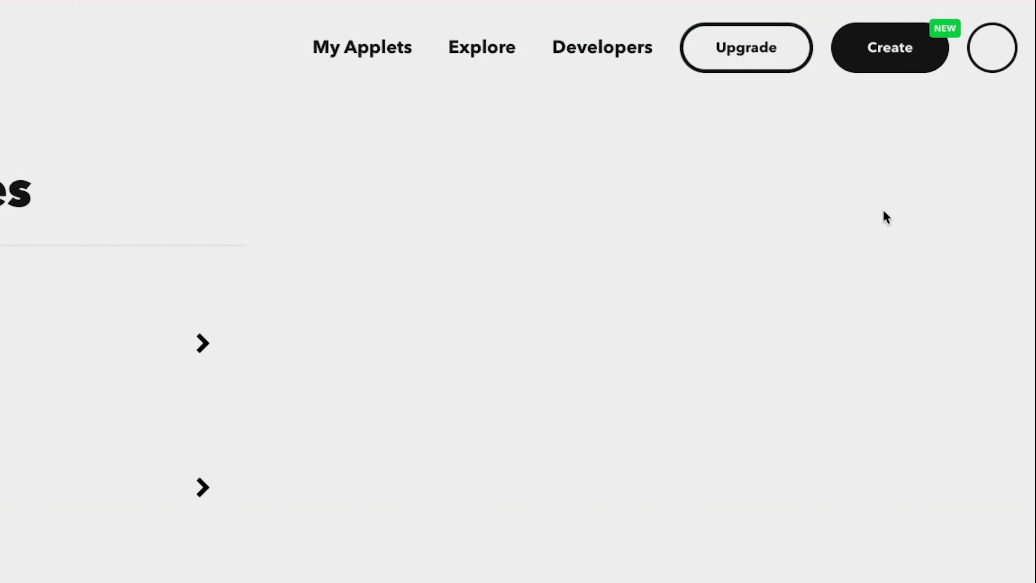
scroll(389, 266, "down", 20)
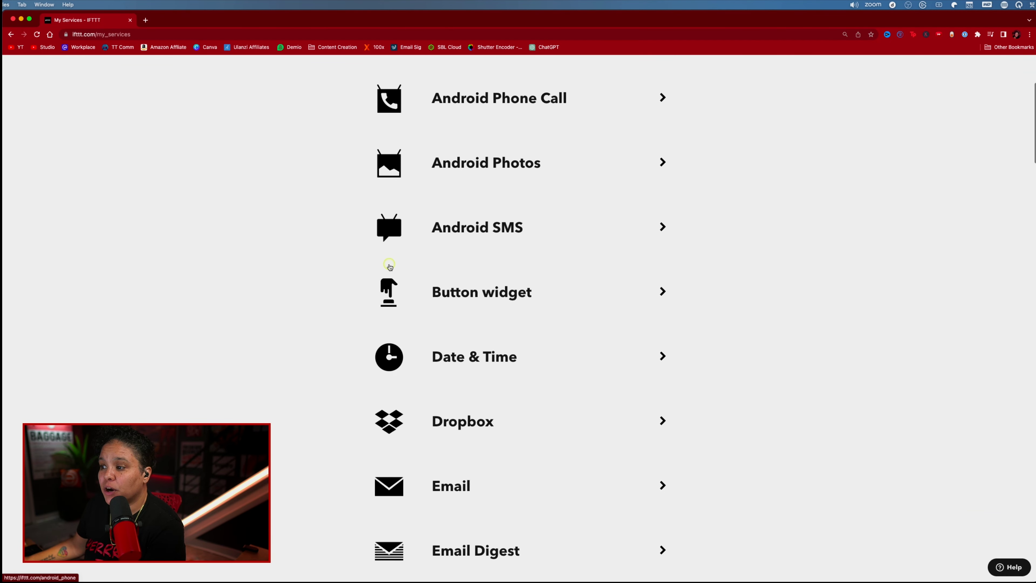
scroll(389, 266, "down", 10)
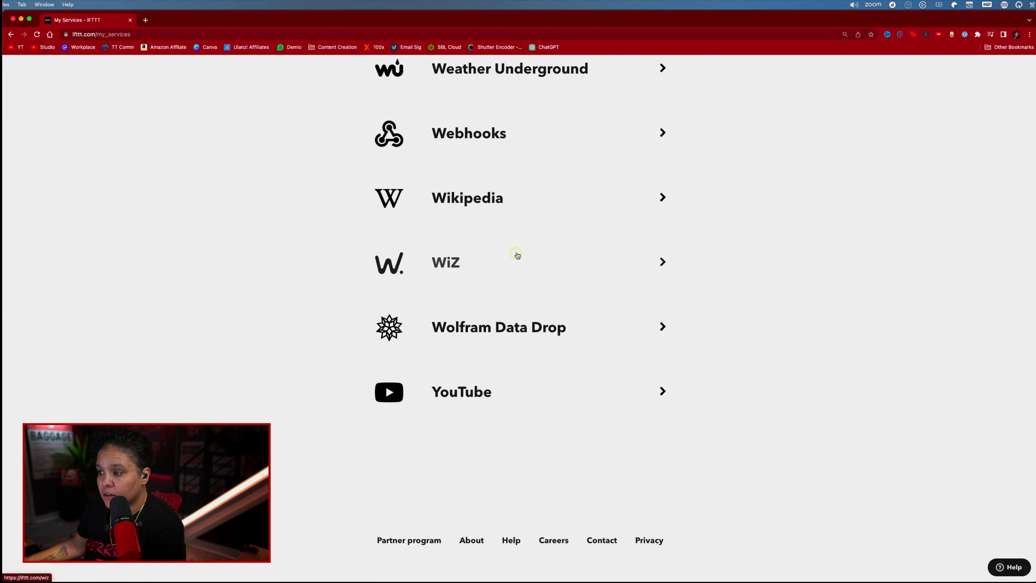
scroll(490, 224, "up", 1)
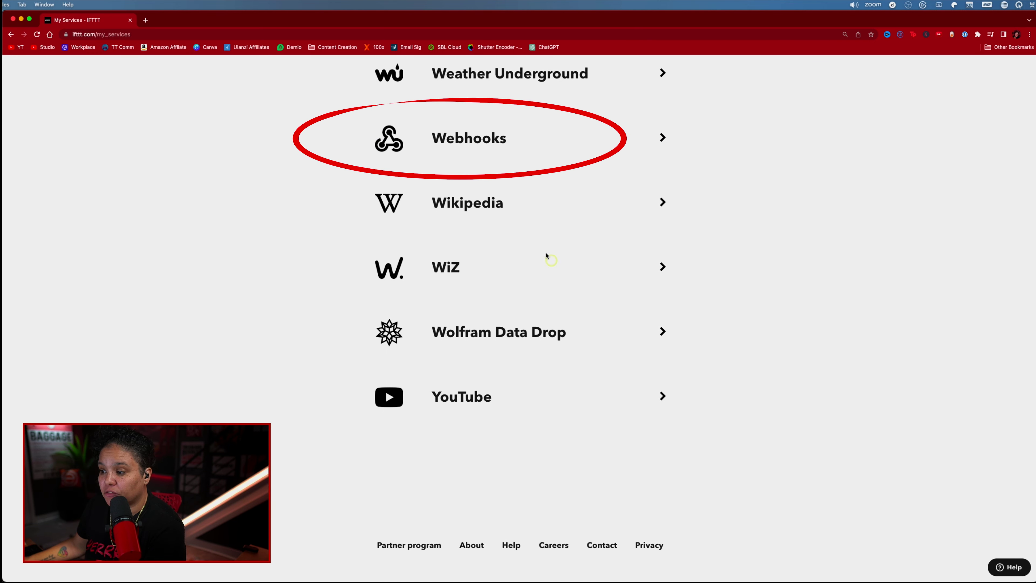
Step: Open the Webhooks settings and select the Maker key at the end of the URL
left_click(460, 153)
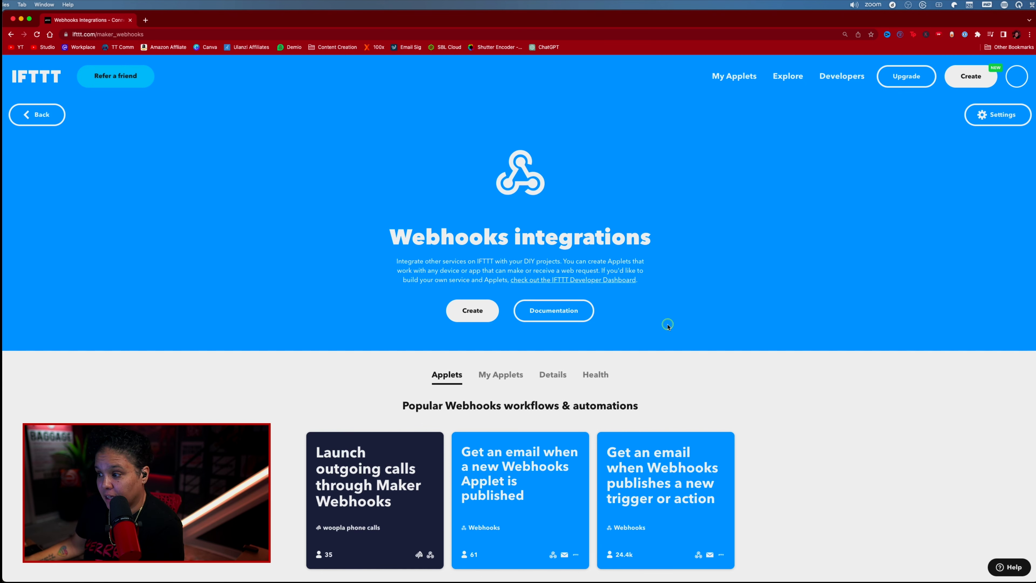
scroll(679, 343, "down", 2)
scroll(678, 341, "up", 2)
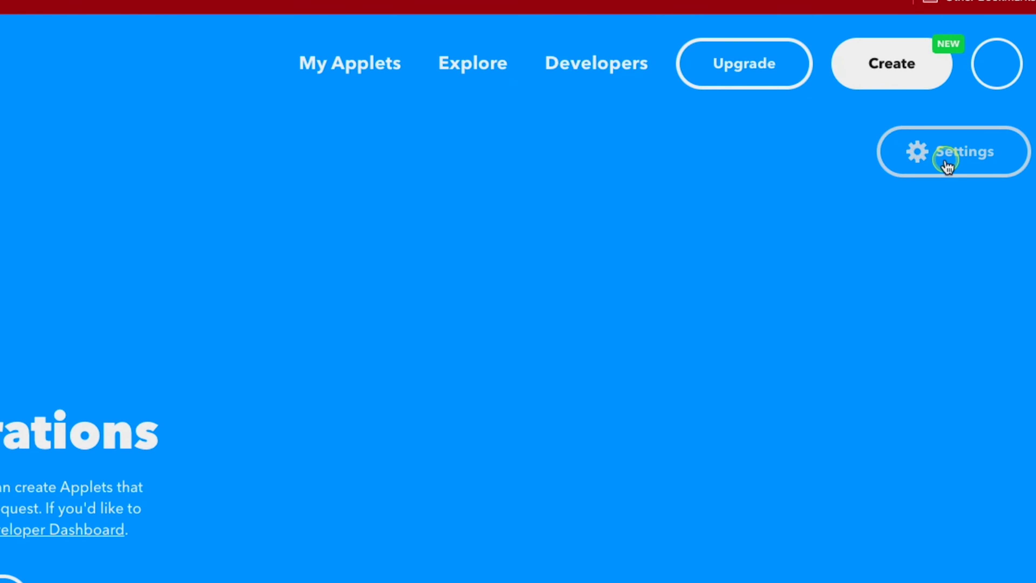
left_click(945, 164)
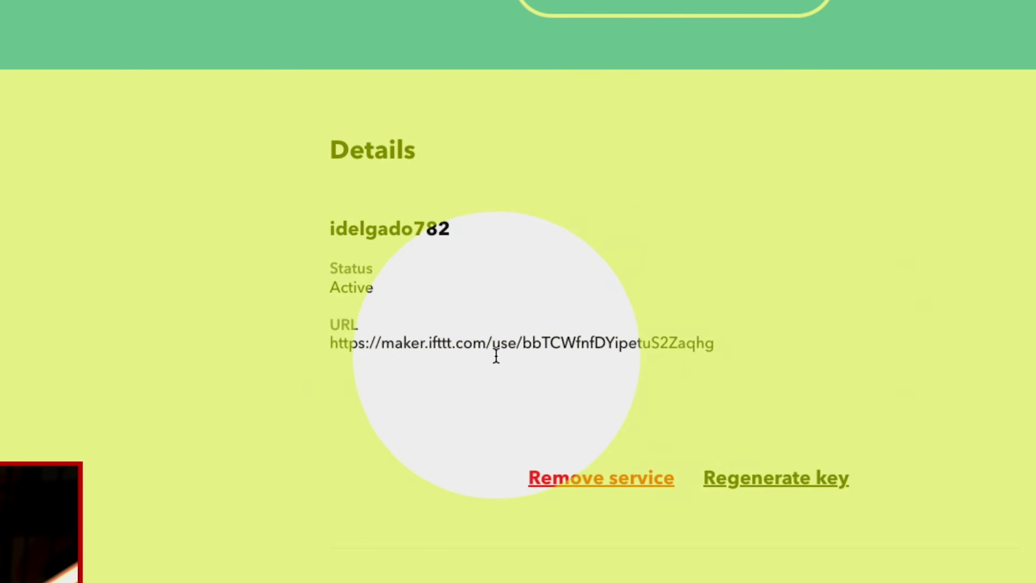
left_click(567, 358)
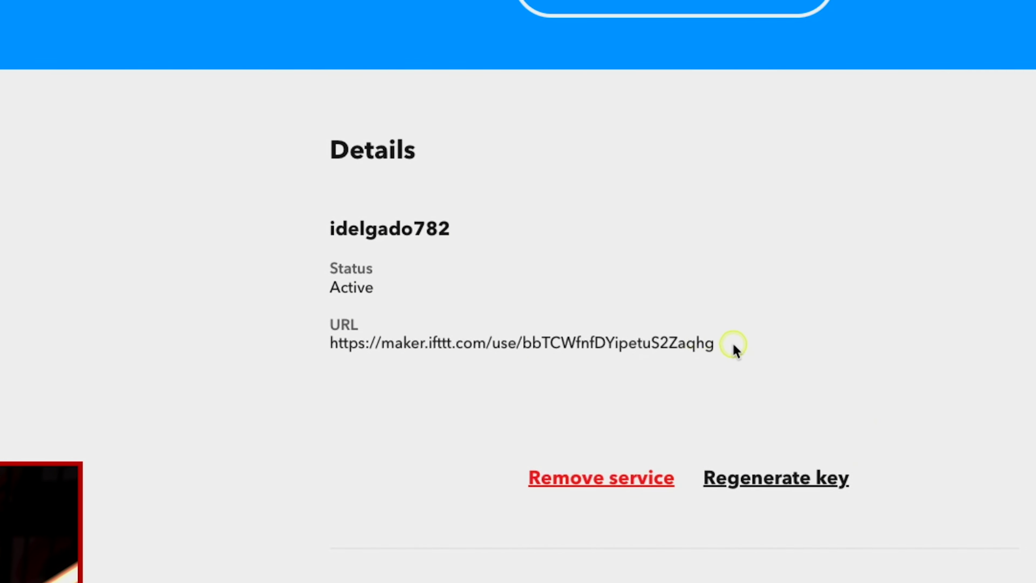
left_click_drag(733, 344, 526, 345)
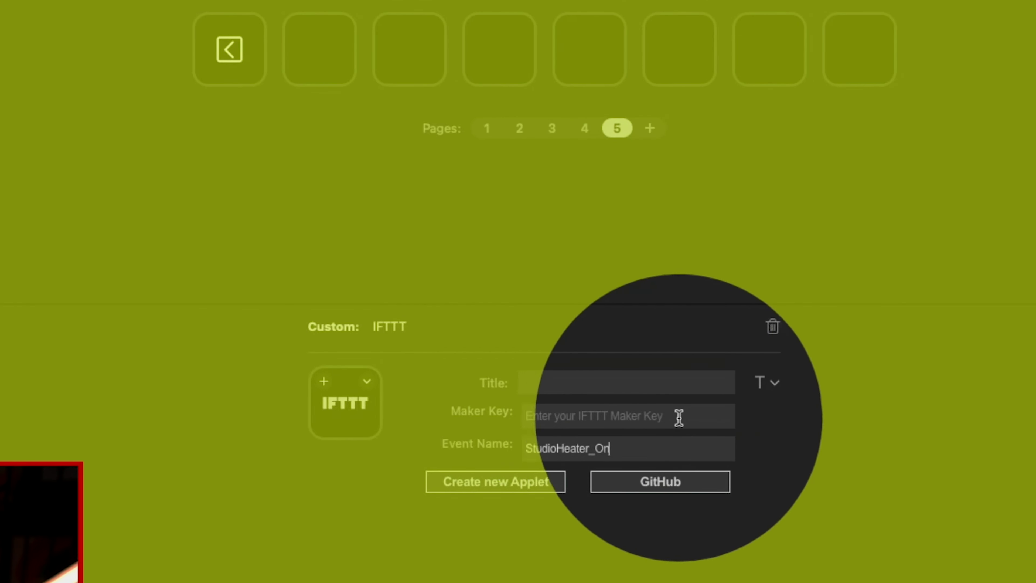
Step: Paste the copied Maker key into the Maker Key field, alongside the StudioHeater_On event, and show the icon options
left_click(608, 418)
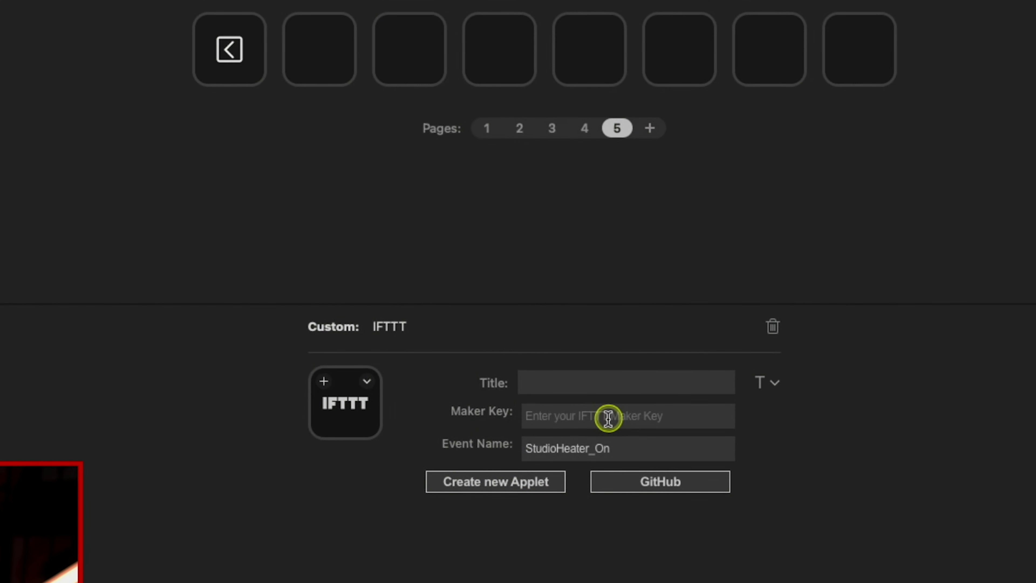
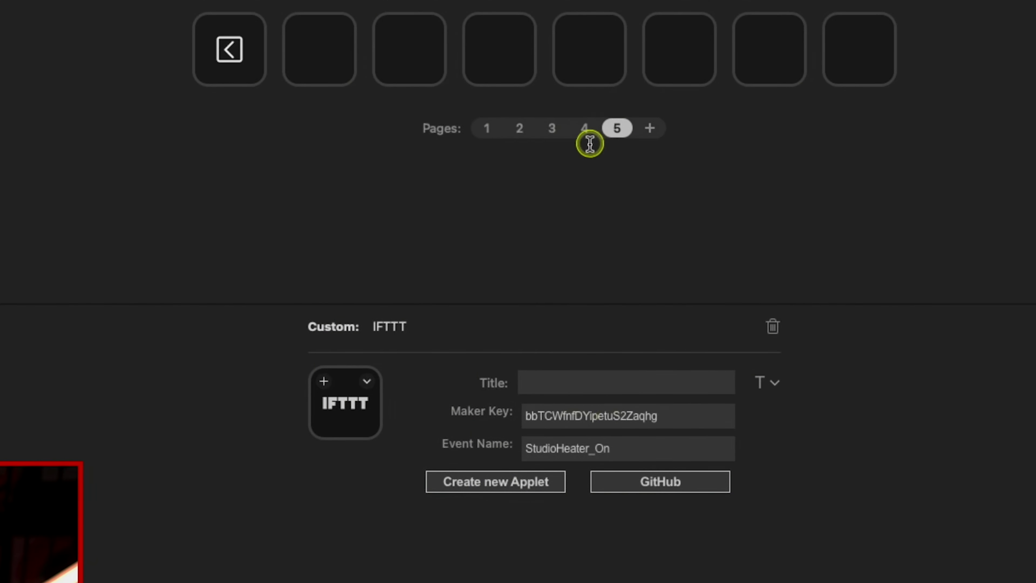
left_click(570, 394)
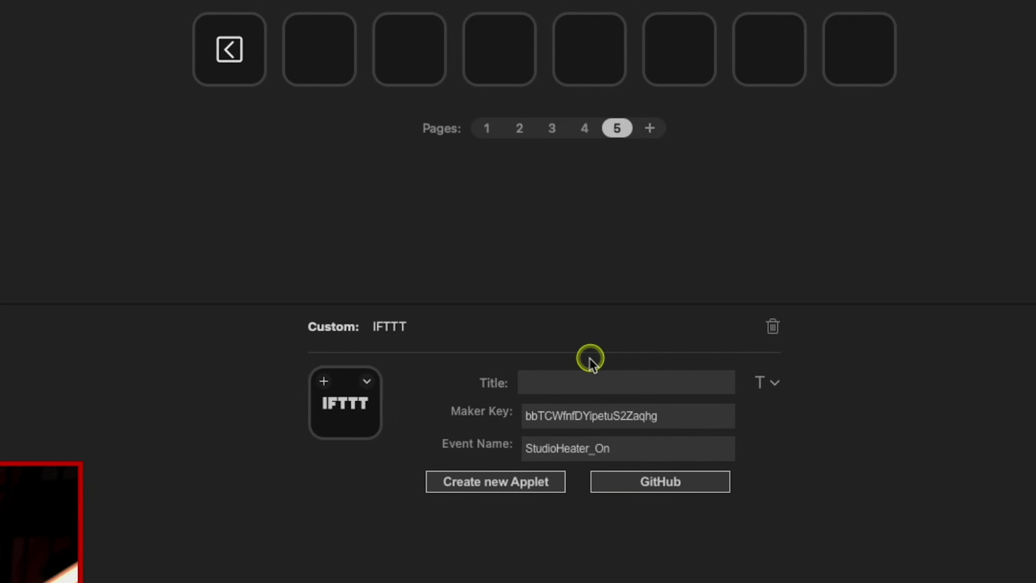
left_click(368, 385)
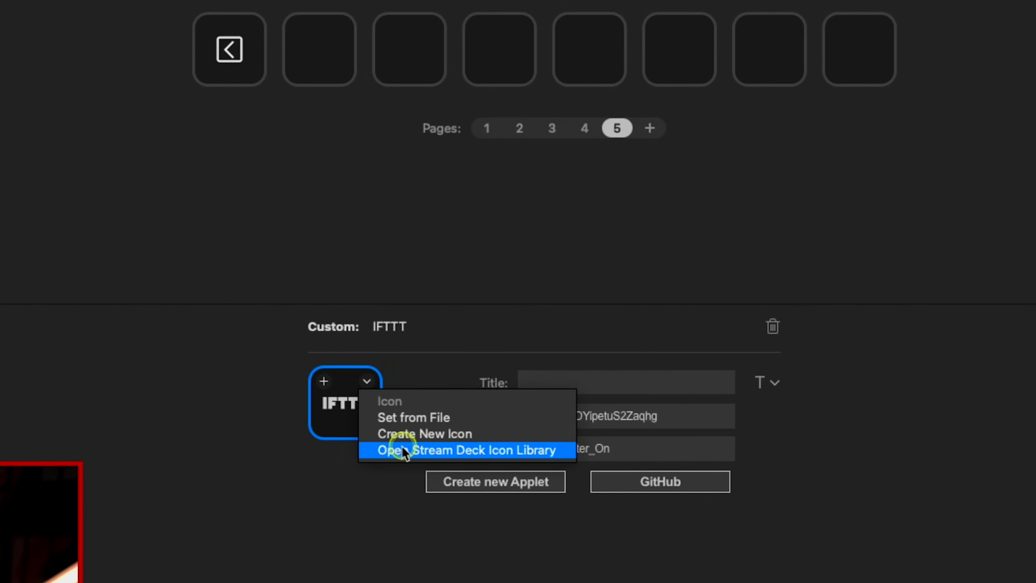
Step: Replace the IFTTT key's default artwork with the plug icon sd_plugin_icon.svg from the Icon Library
left_click(374, 474)
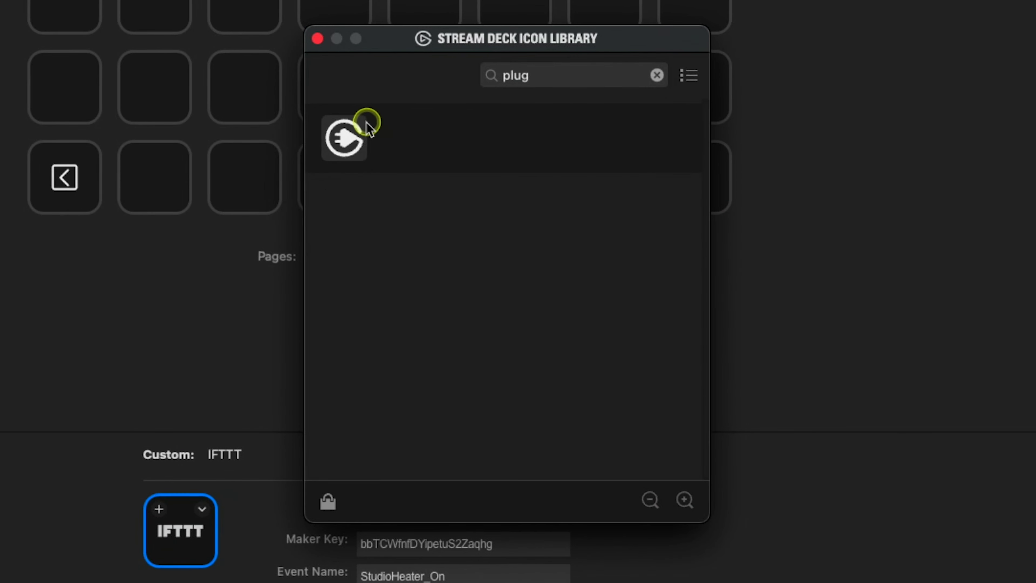
left_click(358, 139)
left_click(920, 535)
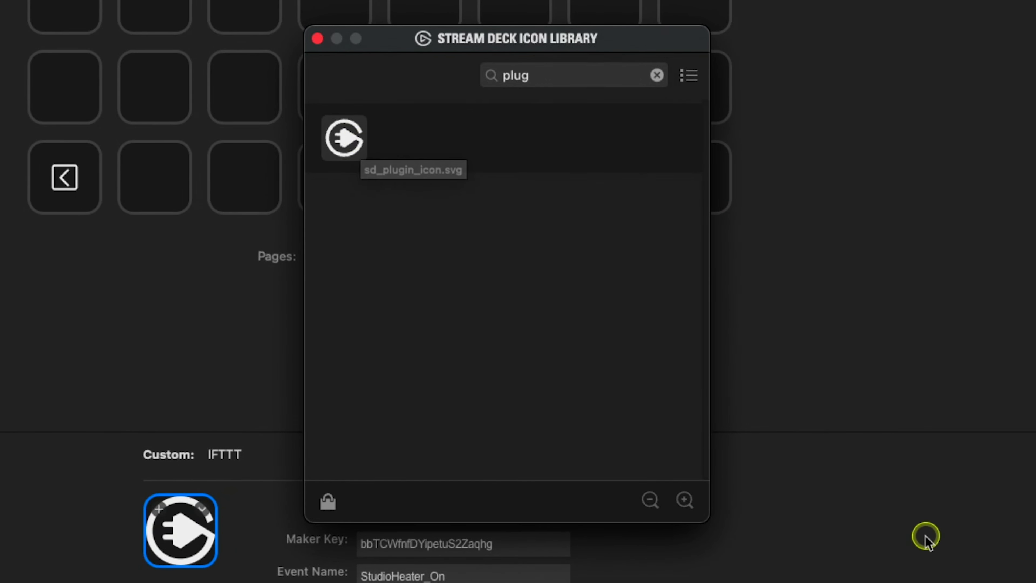
left_click(394, 303)
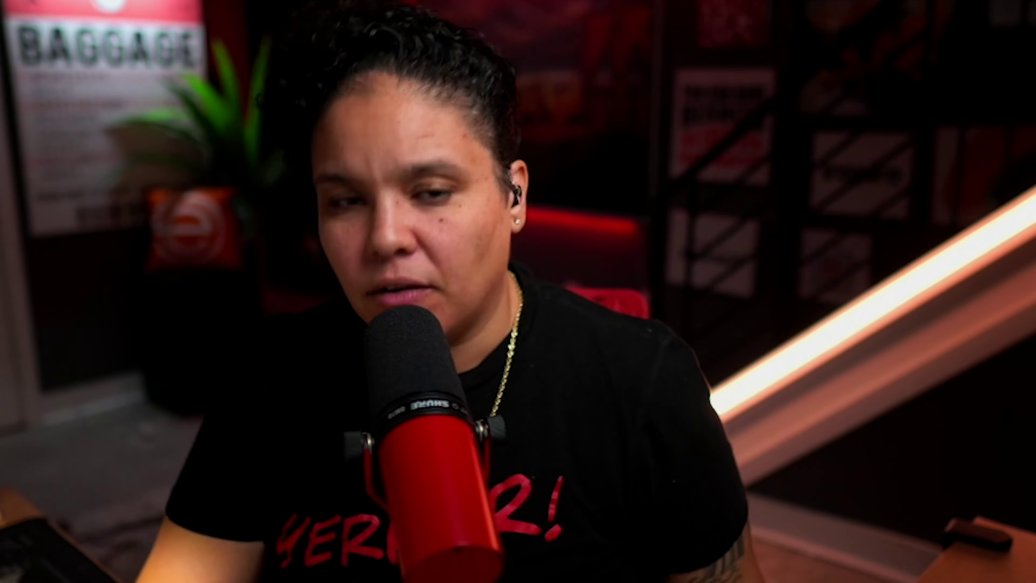